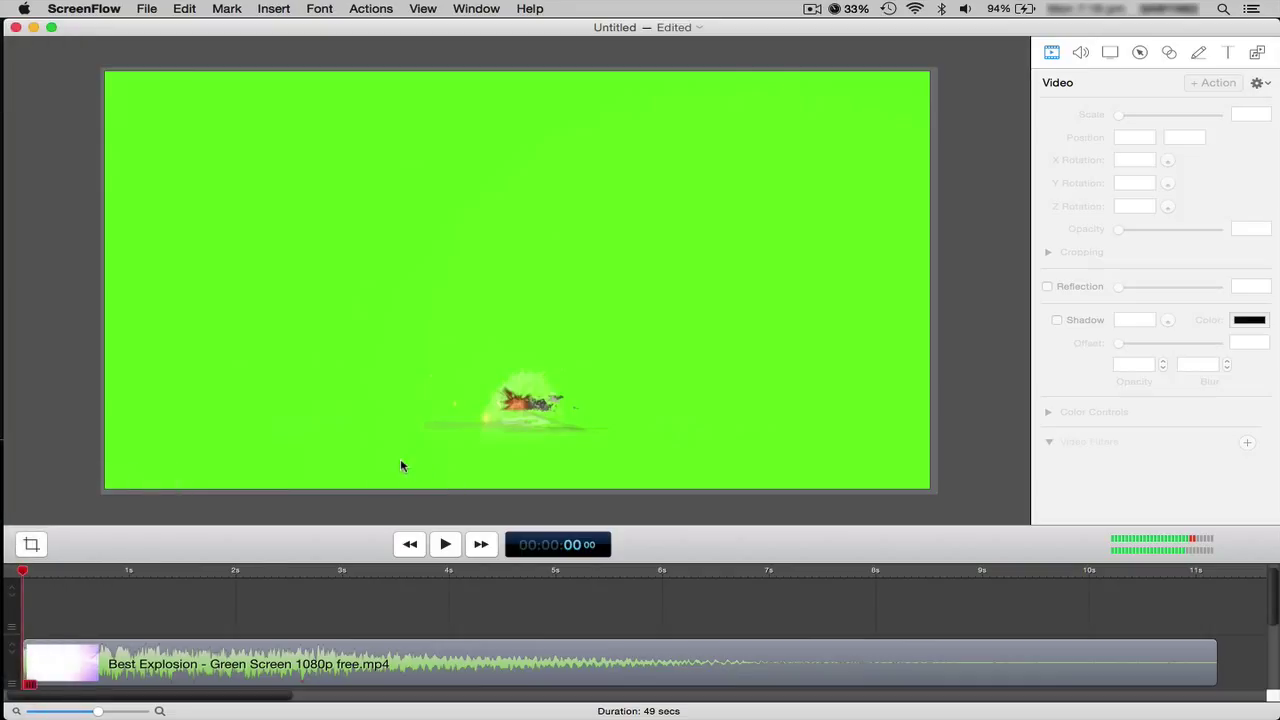
Move the playhead to about 1.6 s, where the explosion appears in the preview.
click(193, 576)
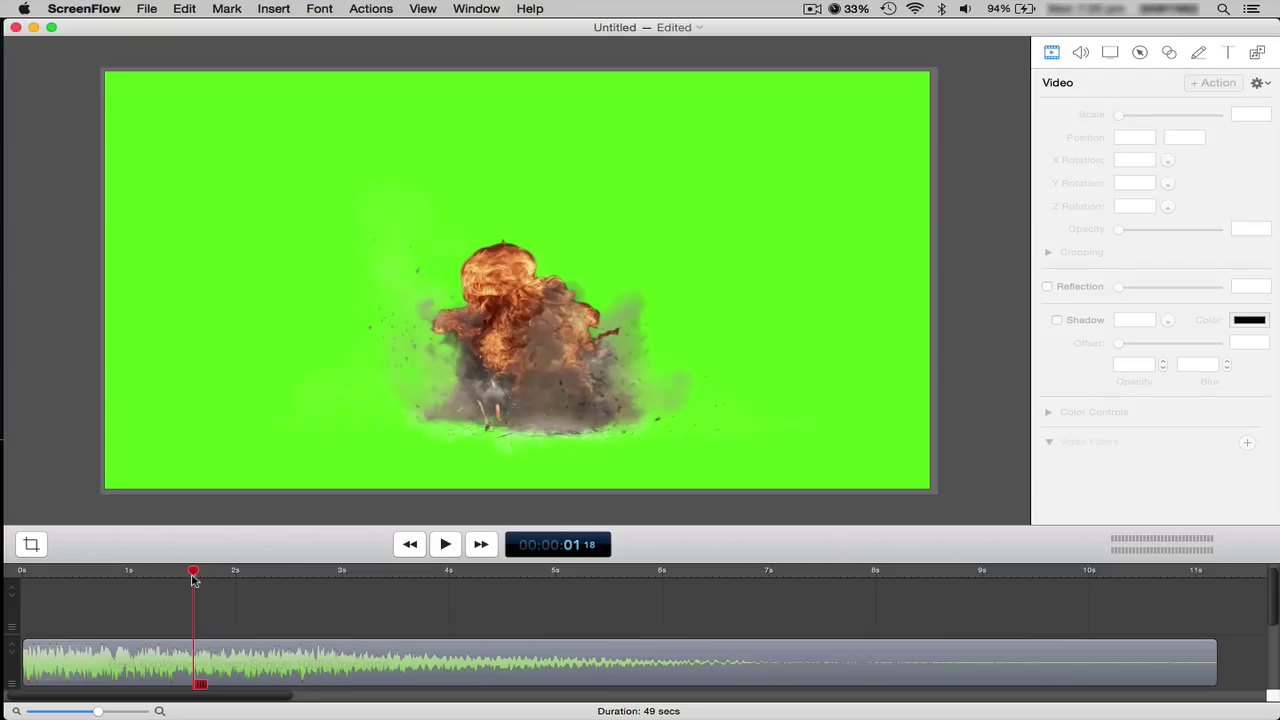
Select the explosion clip, step back slightly and expand its Video Filters section.
scroll(217, 584, down, 3)
scroll(215, 590, up, 3)
scroll(200, 604, down, 1)
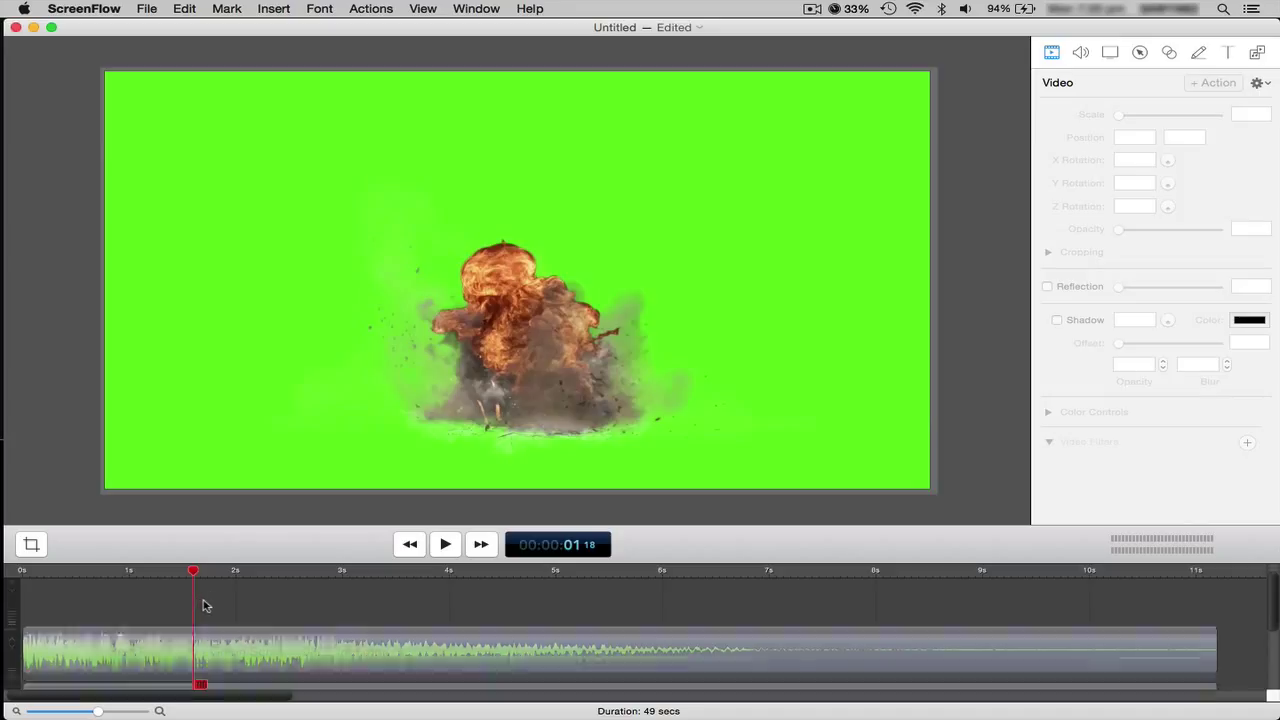
click(223, 628)
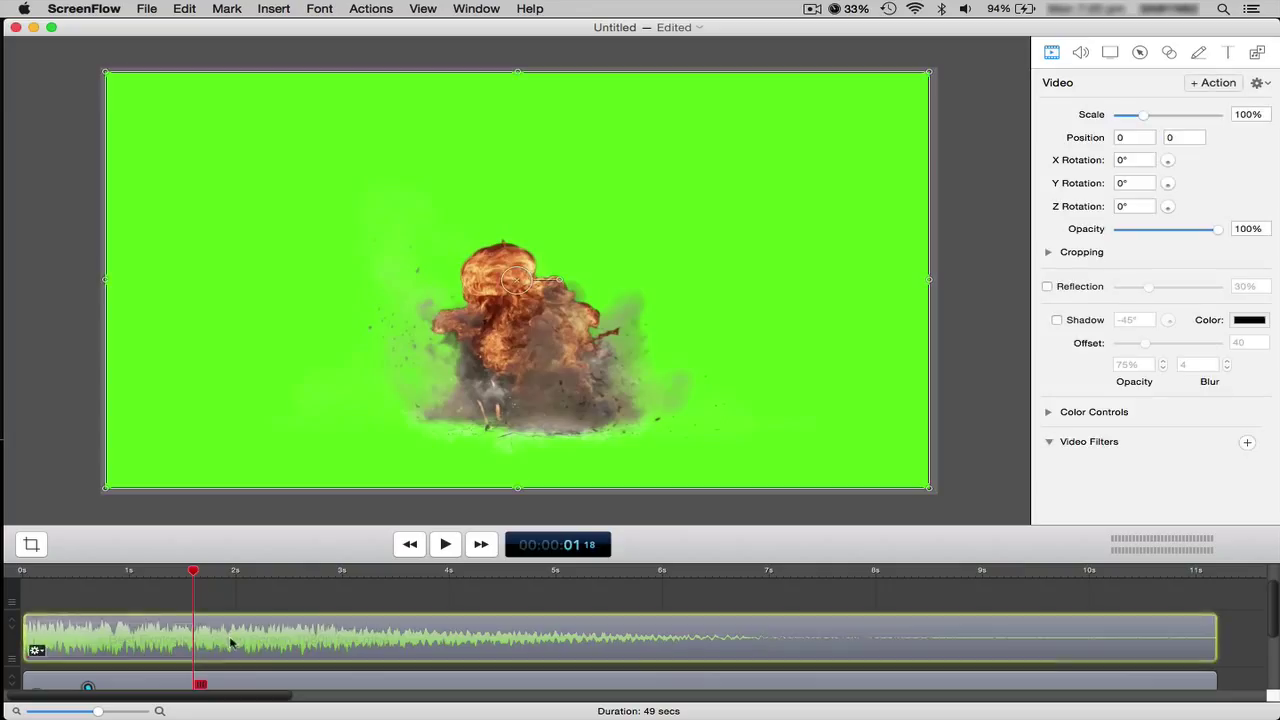
drag(195, 572, 244, 578)
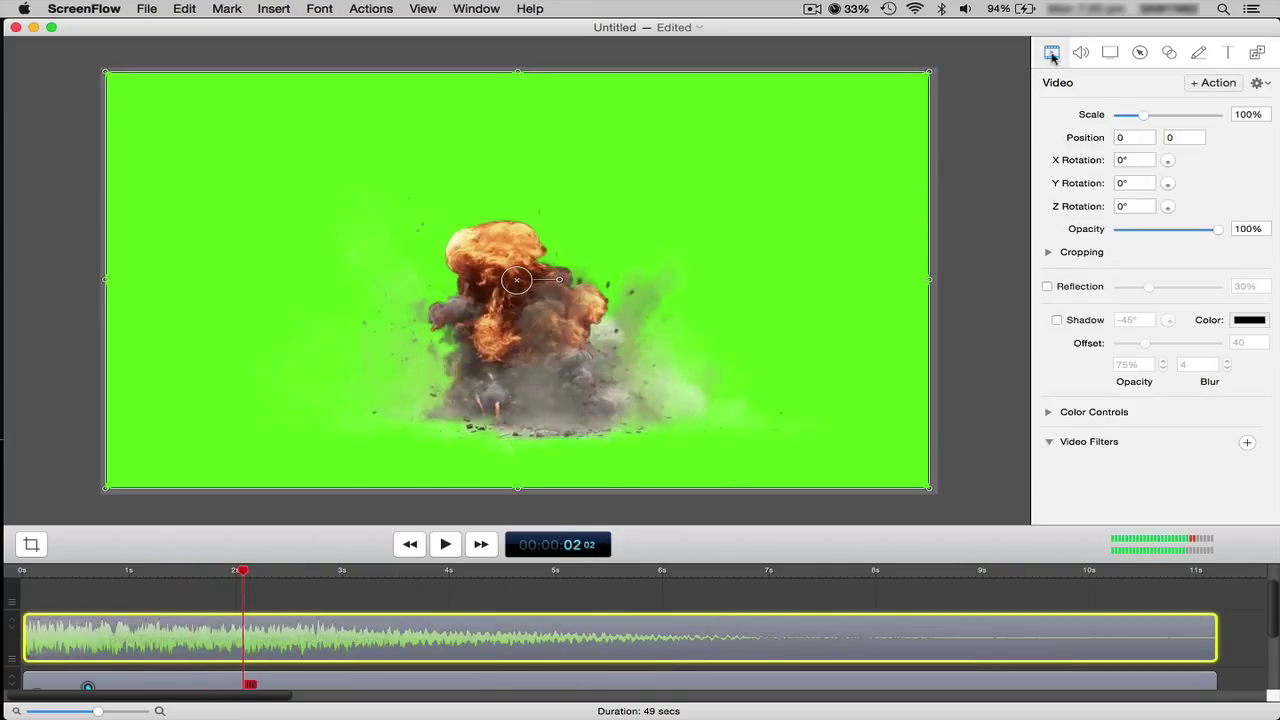
click(1049, 442)
click(1049, 443)
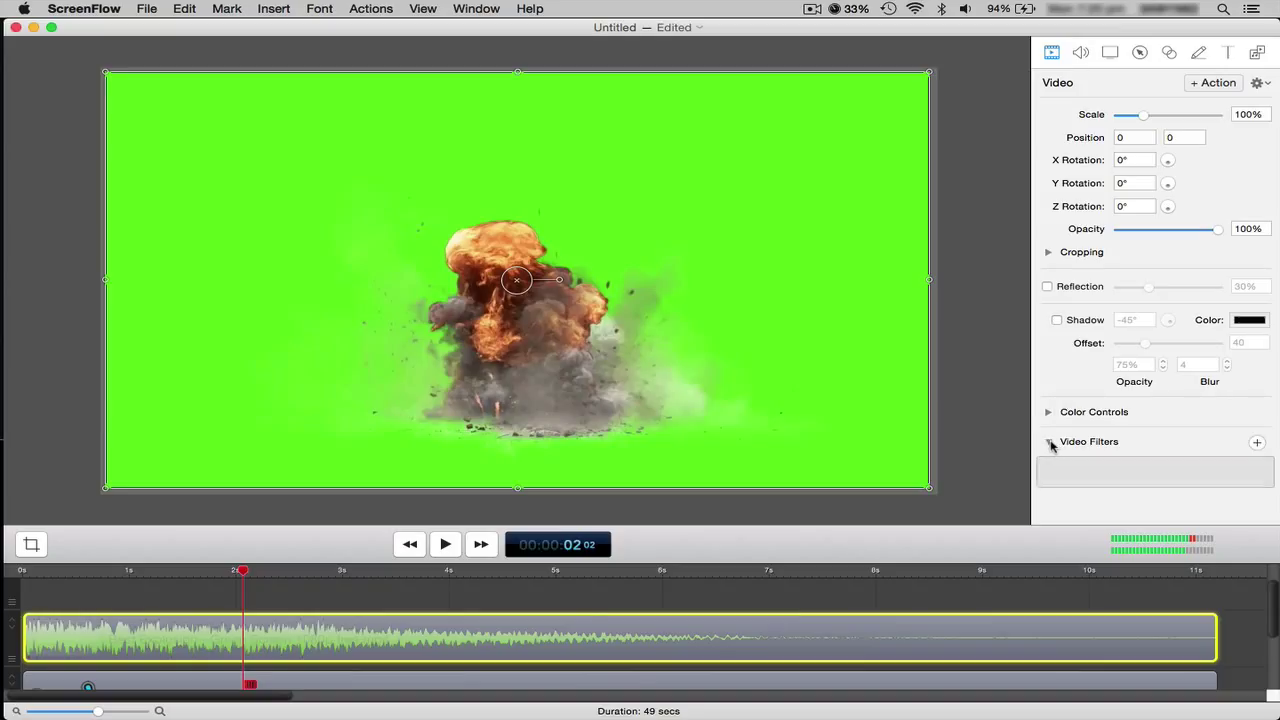
click(1056, 446)
Search the filter list for 'chroma' and add the Chroma Key filter to the clip.
click(1257, 443)
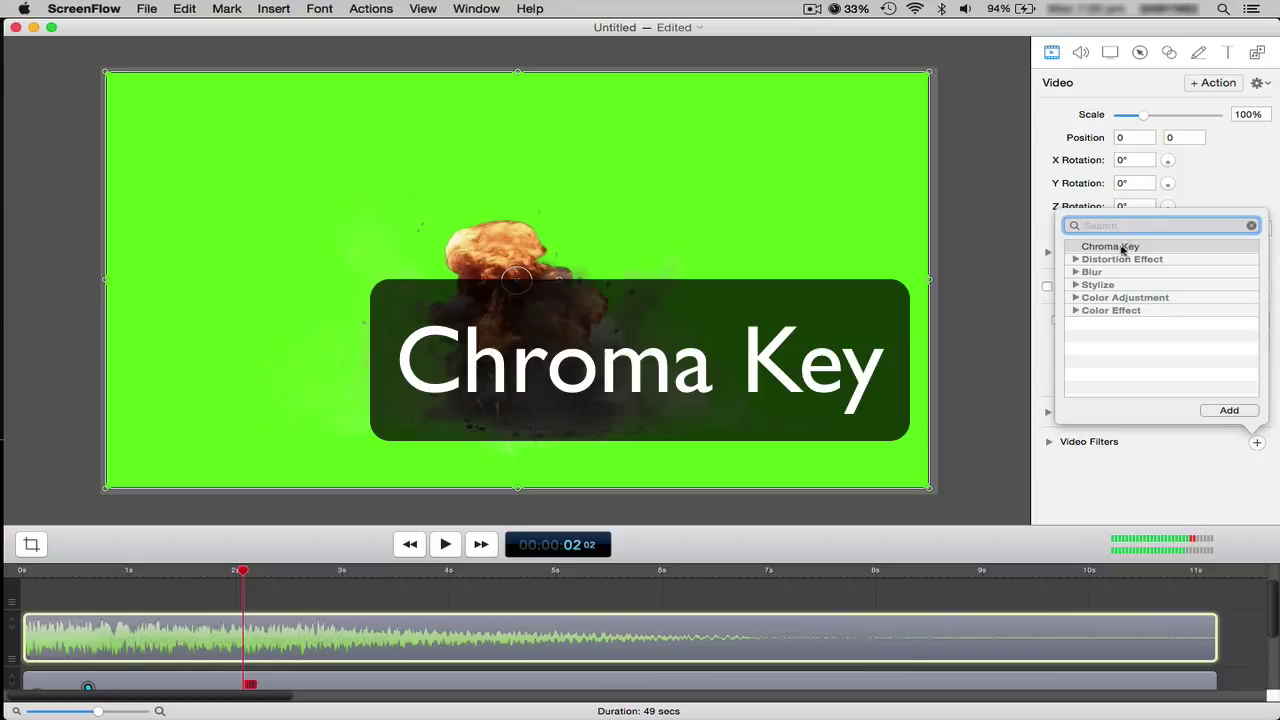
text(chom)
text(a)
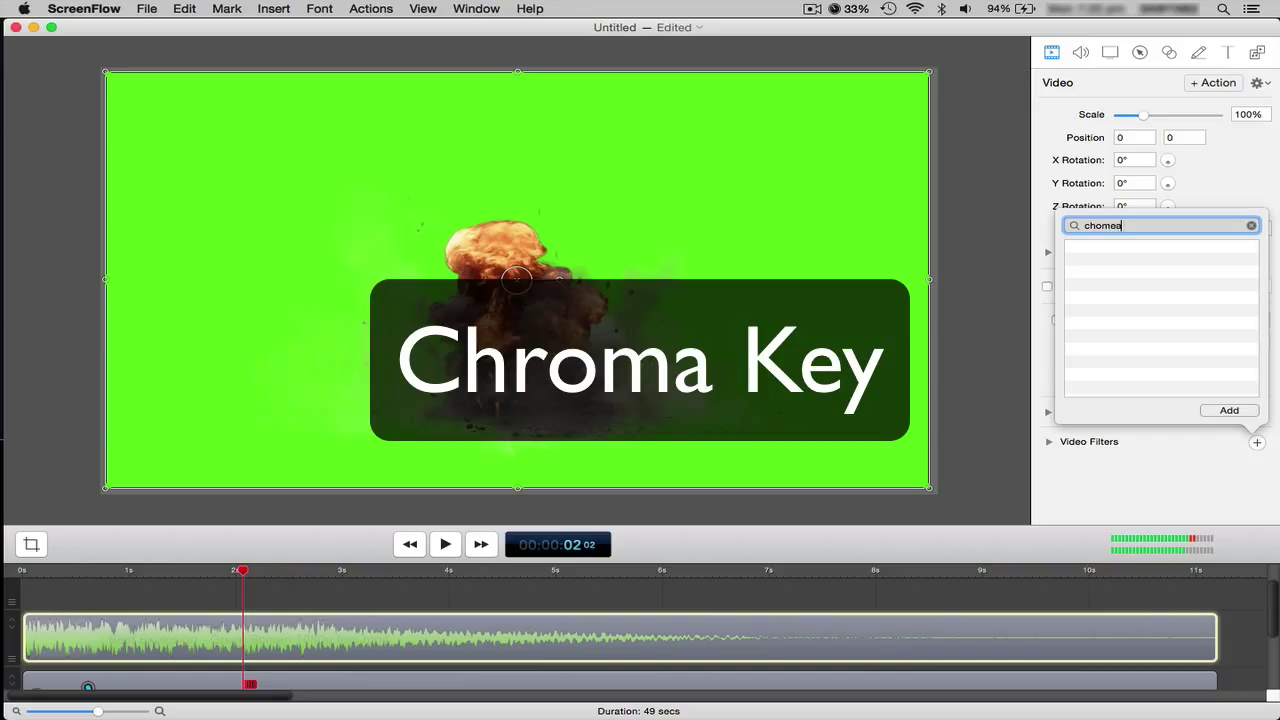
key(BackSpace)
key(BackSpace)
key(BackSpace)
text(roma)
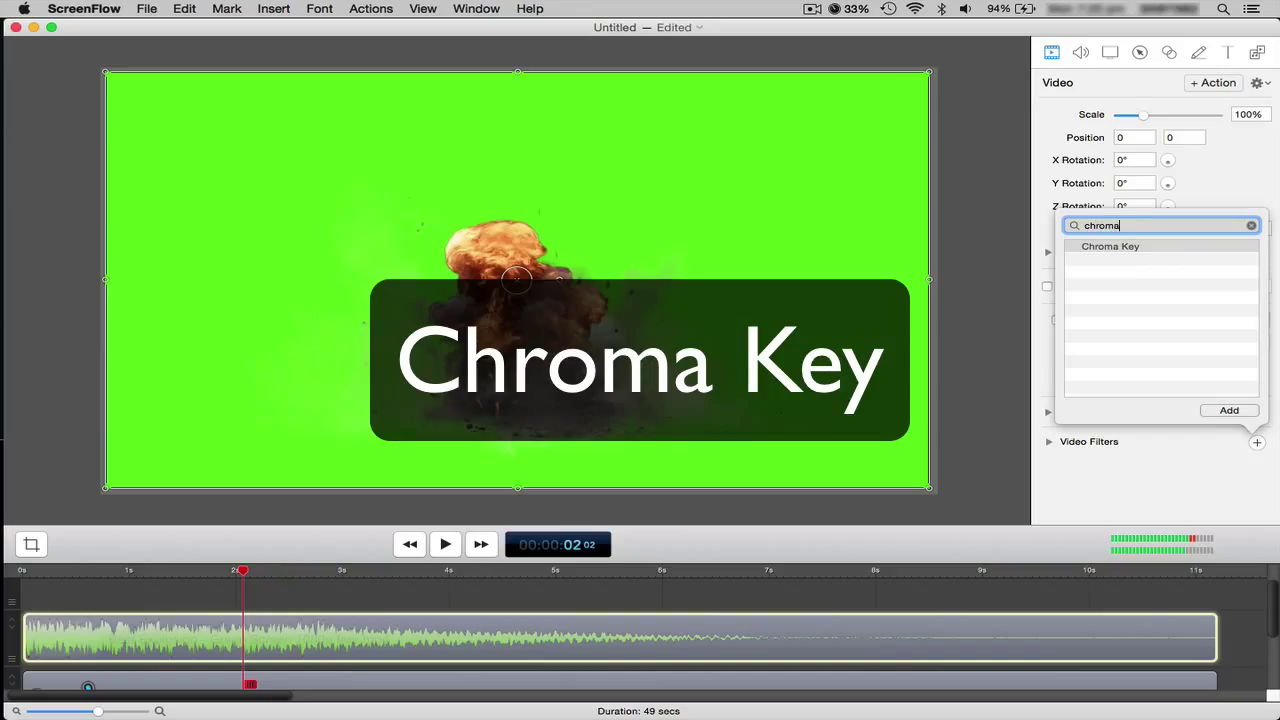
click(1220, 409)
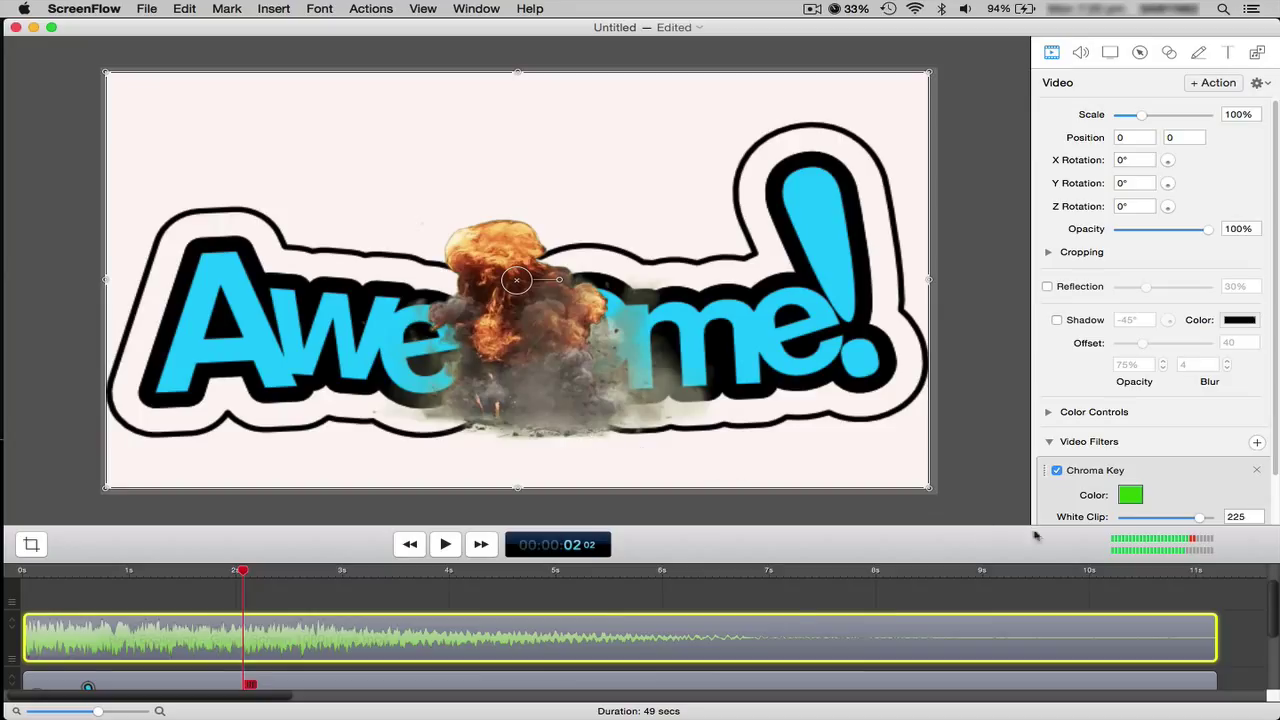
Resample the Chroma Key colour as a yellower background green, then scrub to check the key.
click(1130, 495)
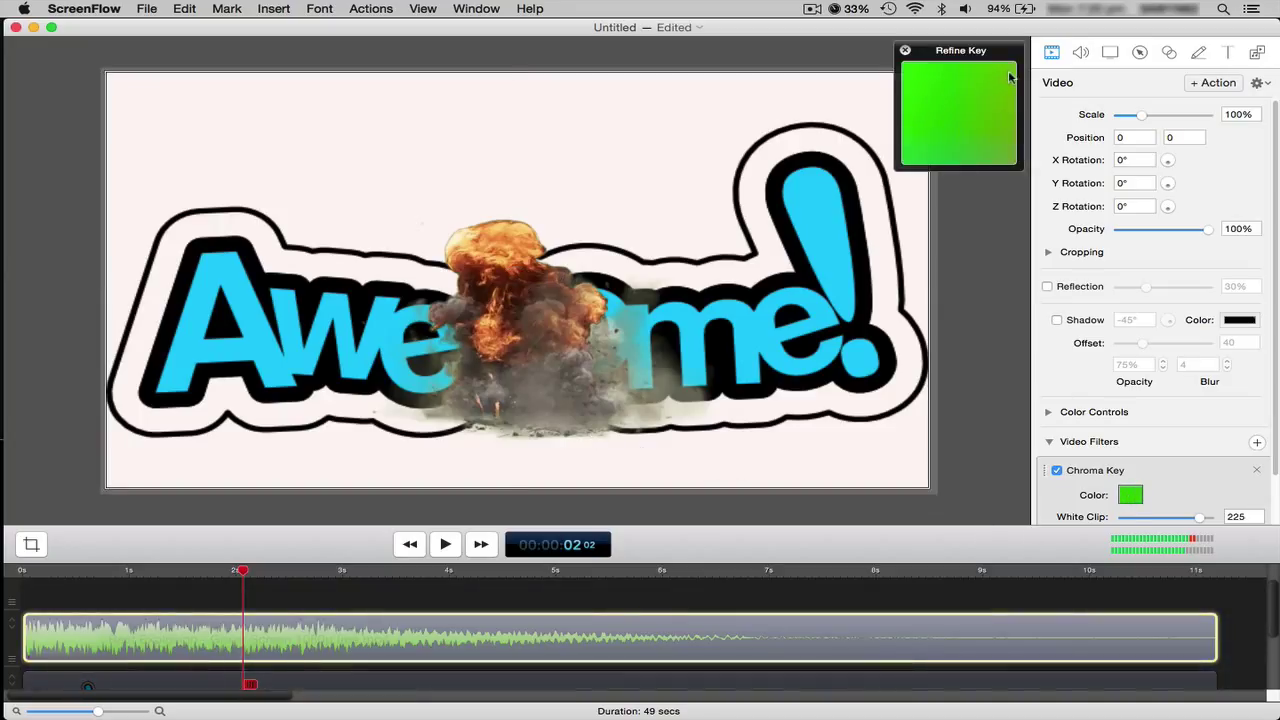
drag(1008, 76, 1006, 77)
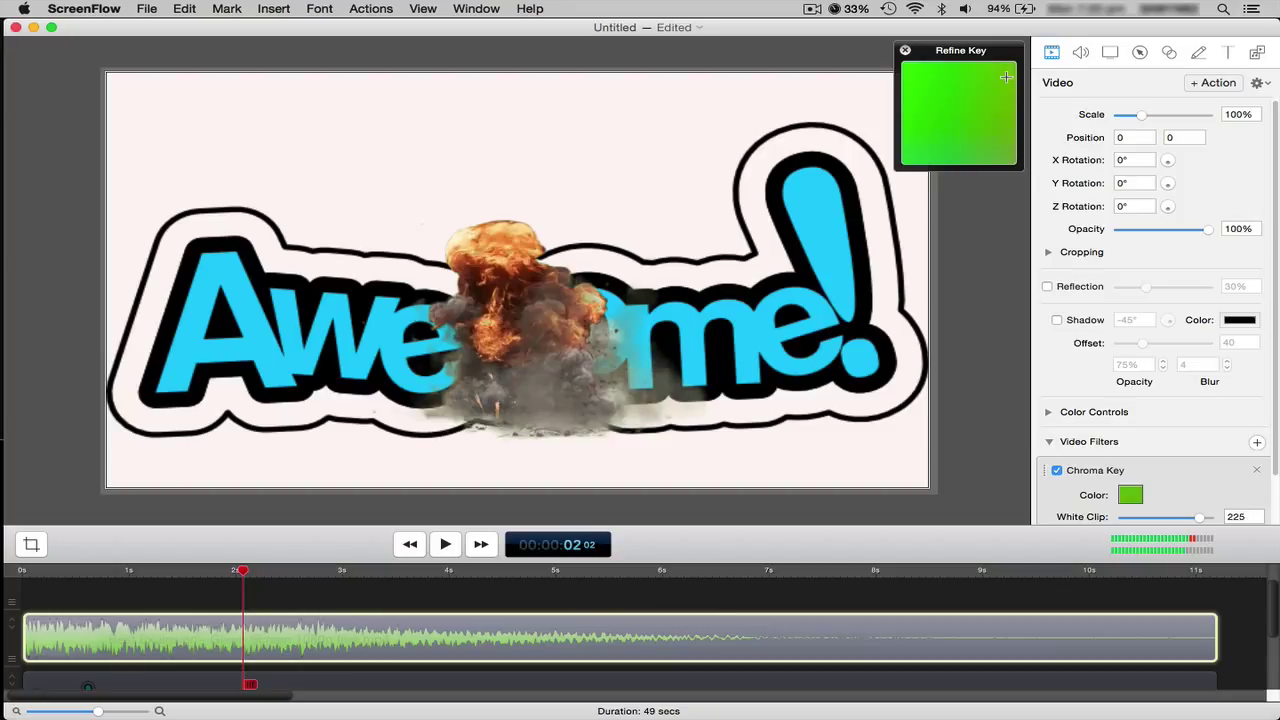
click(906, 51)
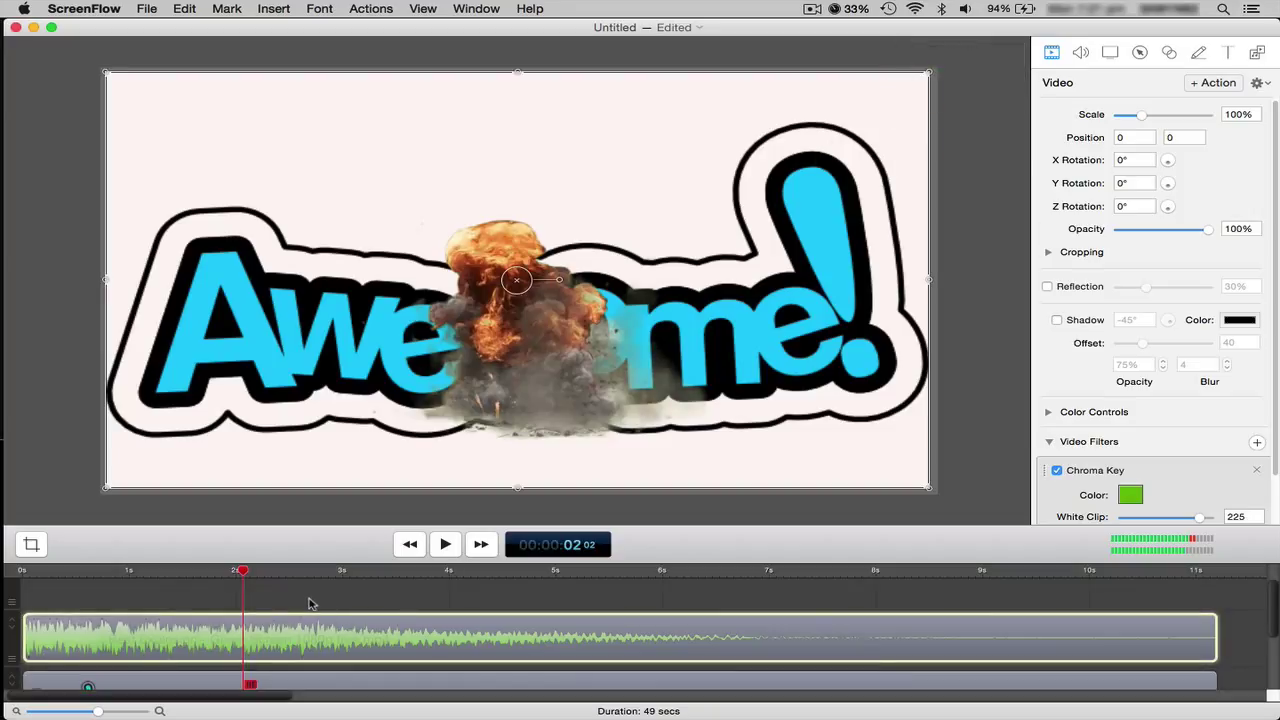
drag(298, 572, 32, 578)
scroll(152, 580, down, 3)
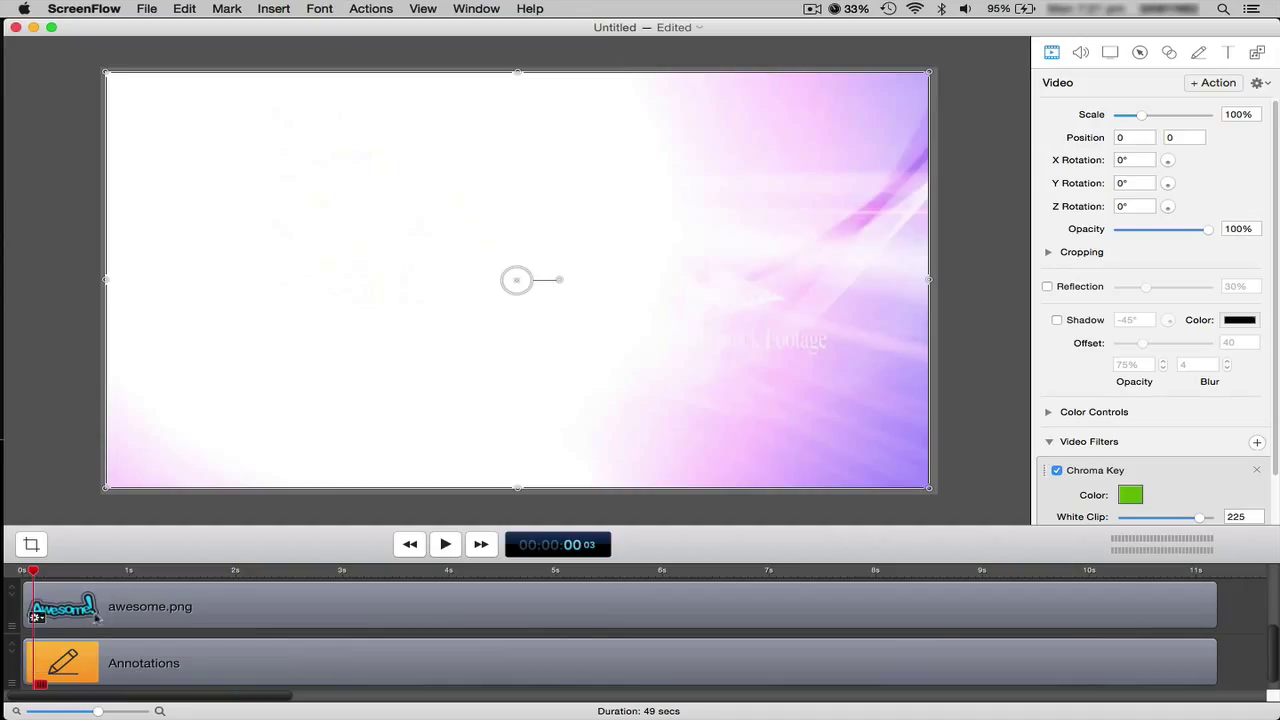
Nudge a clip on the timeline and play the composite briefly to preview it.
scroll(128, 618, up, 4)
mouse_move(63, 580)
mouse_down()
mouse_move(390, 602)
mouse_move(620, 598)
mouse_move(80, 586)
mouse_up()
key(space)
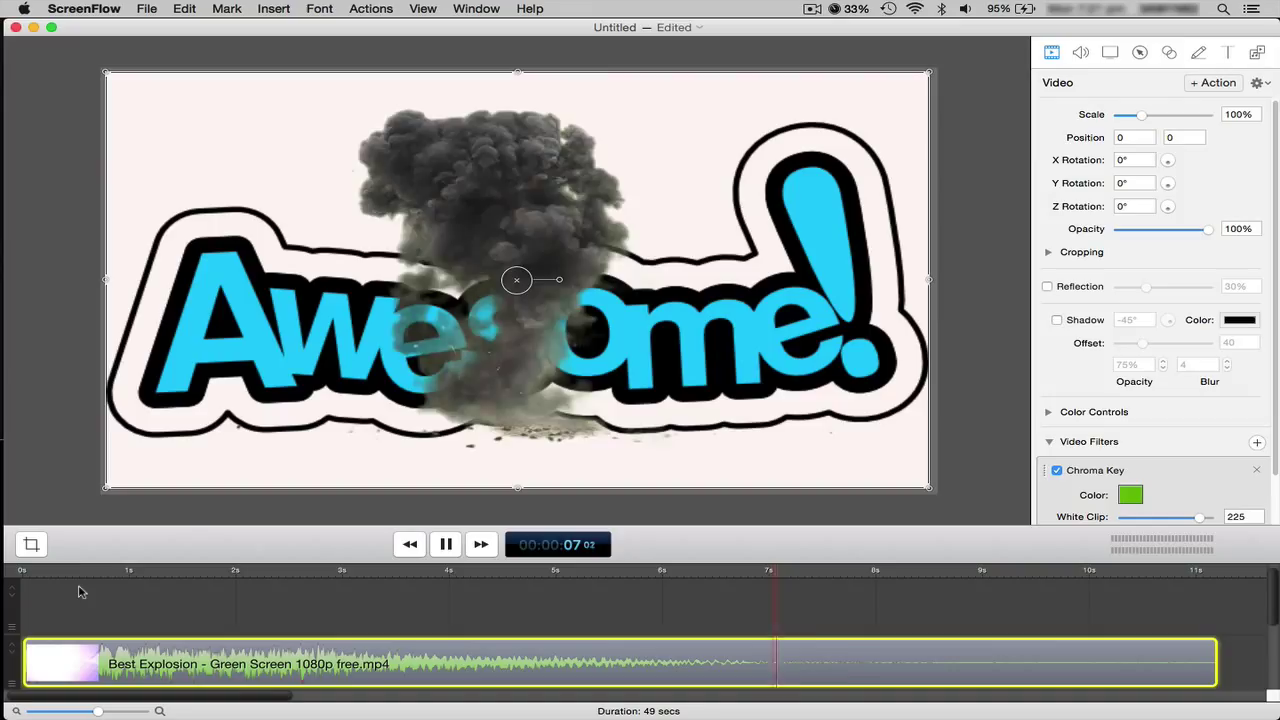
key(space)
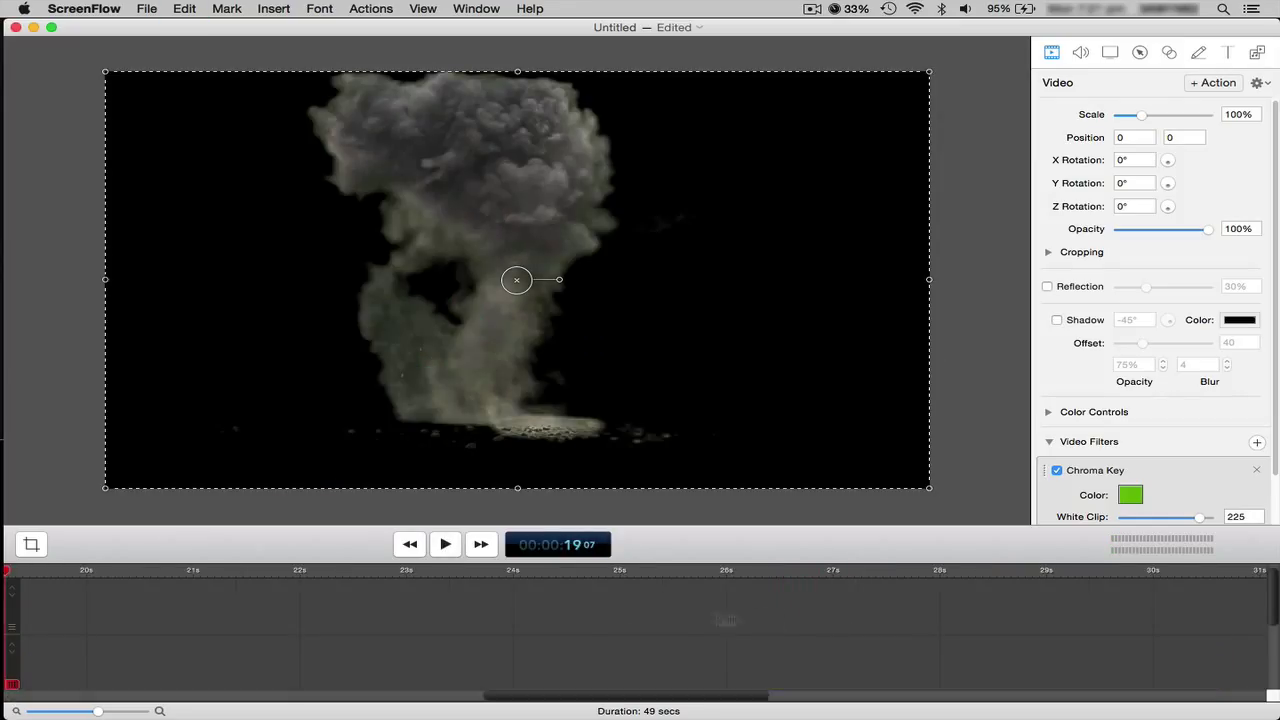
Move the second explosion clip to start near 1 s and shift one explosion lower left.
scroll(600, 685, left, 15)
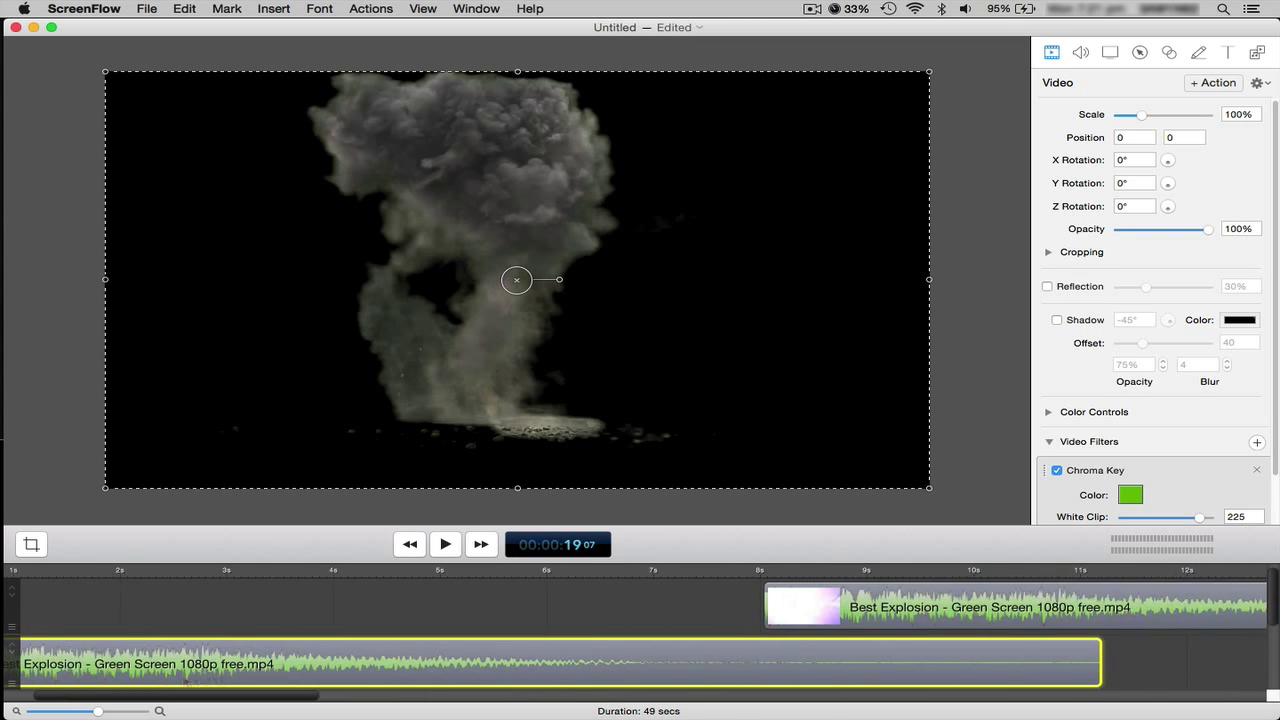
drag(880, 628, 128, 632)
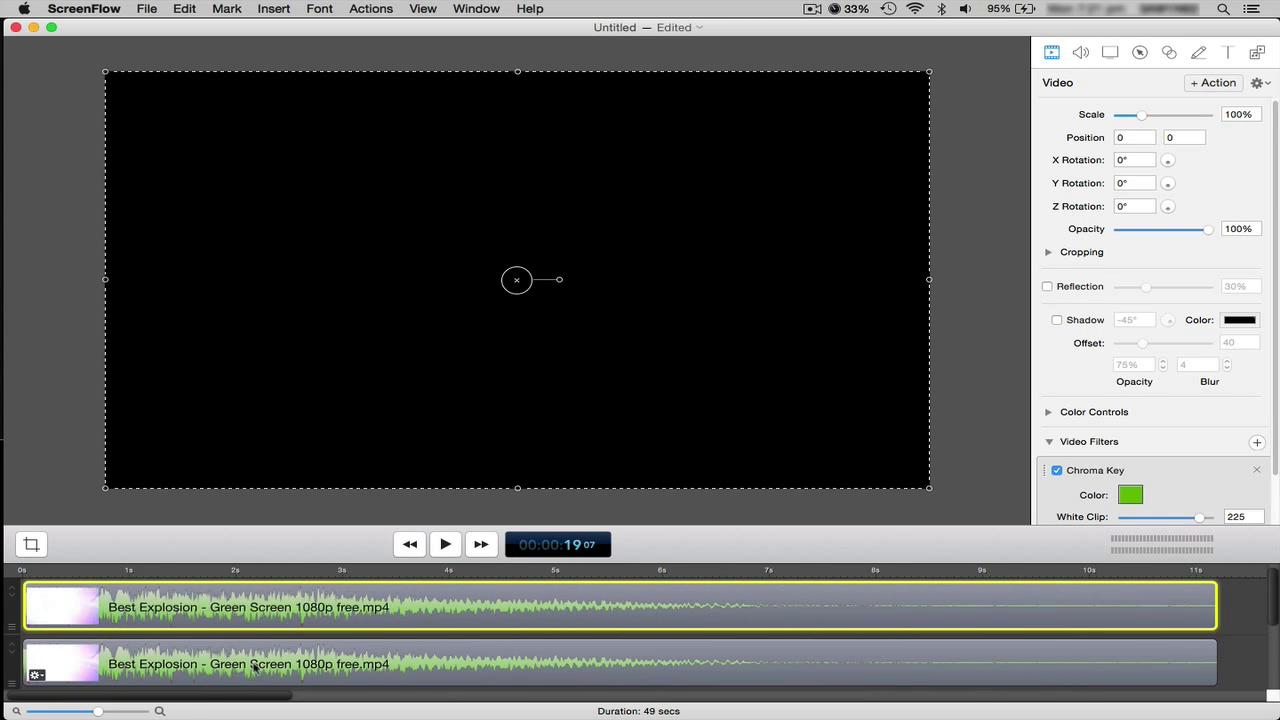
drag(523, 297, 292, 335)
click(682, 648)
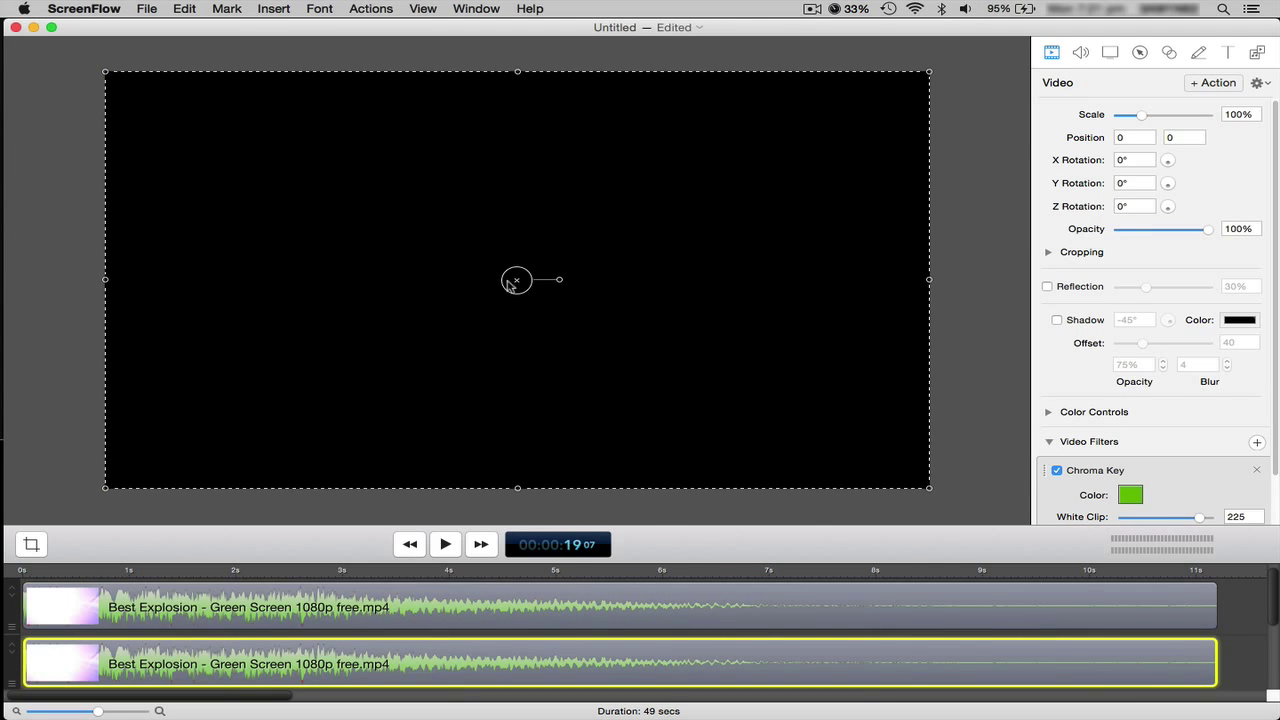
Place the left explosion at -397, -65 and move the other into the top-right corner.
drag(512, 285, 634, 390)
click(410, 571)
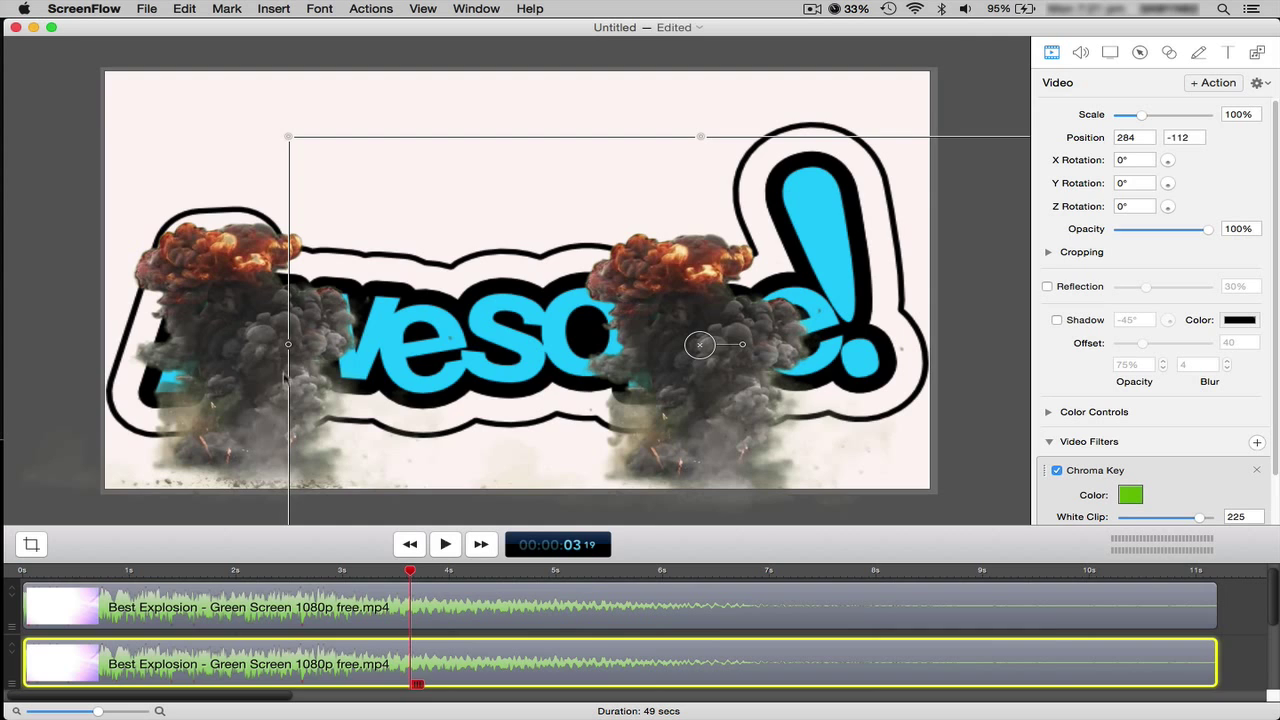
drag(232, 371, 260, 318)
click(703, 347)
drag(703, 347, 813, 187)
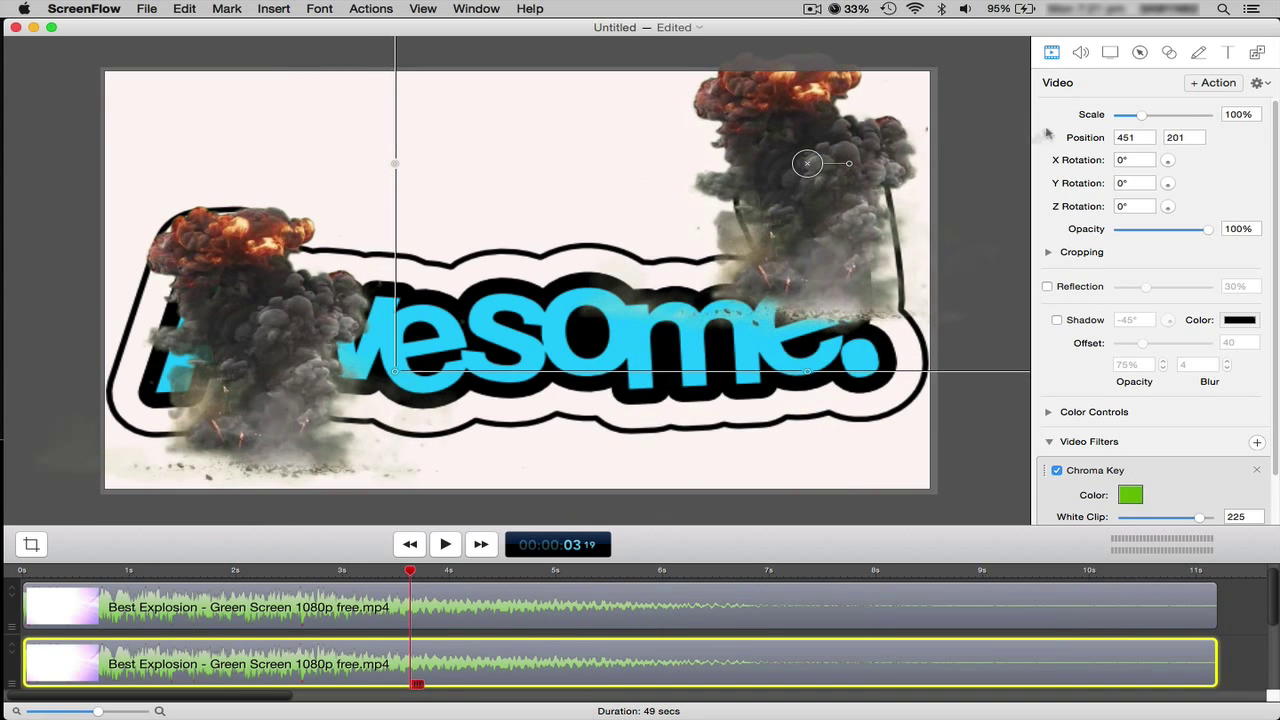
Rotate the corner explosion to 128° and play the composite from about 1 s.
mouse_move(1167, 206)
mouse_down()
mouse_move(1137, 206)
mouse_move(1146, 194)
mouse_up()
drag(818, 166, 770, 197)
click(115, 572)
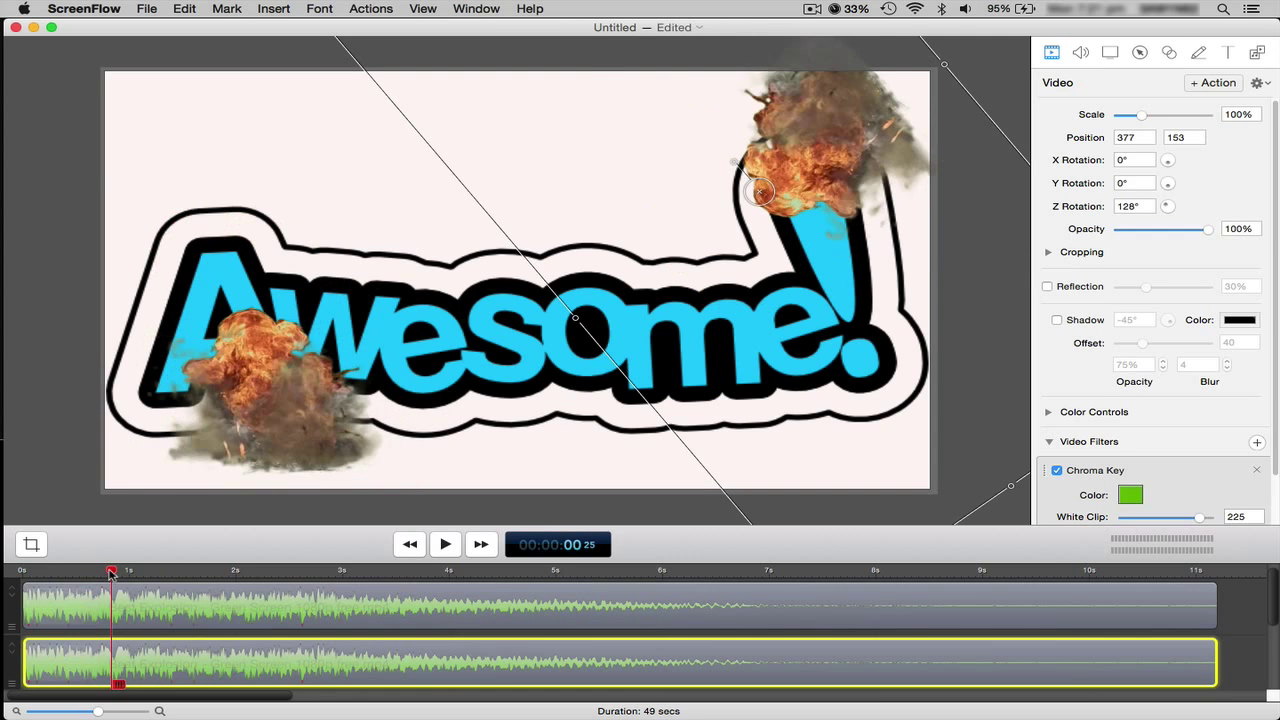
key(space)
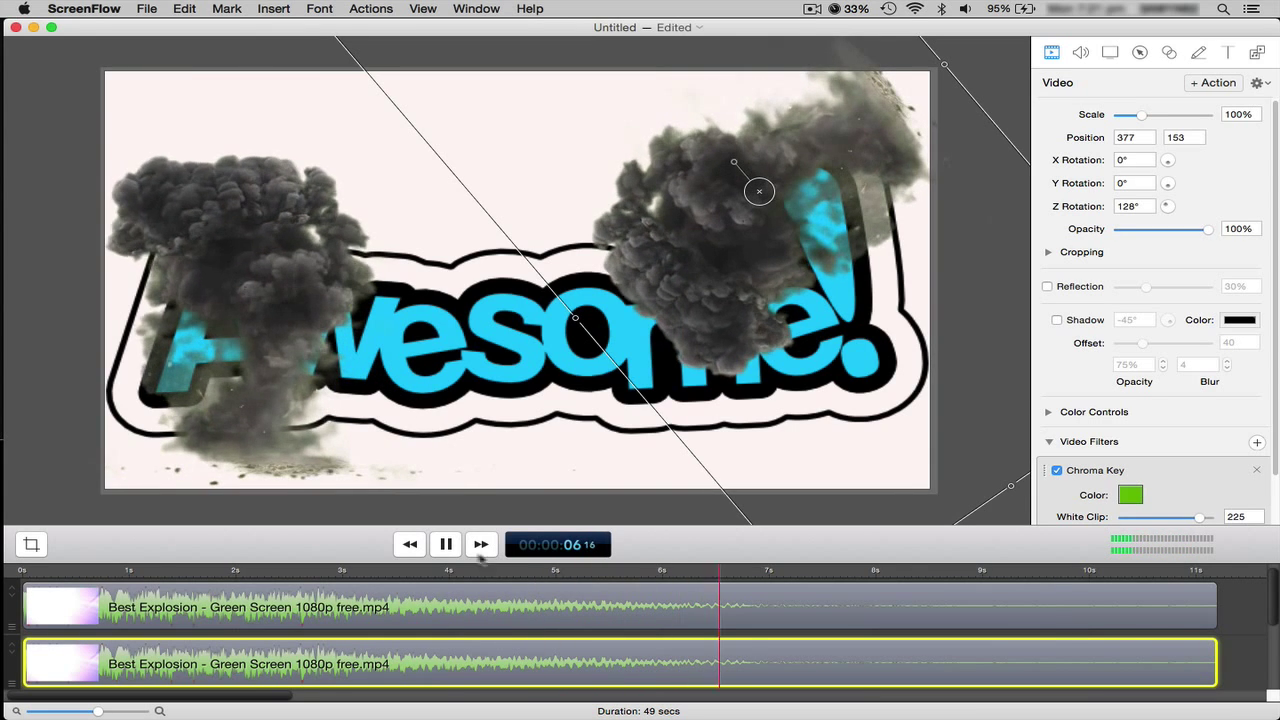
click(447, 544)
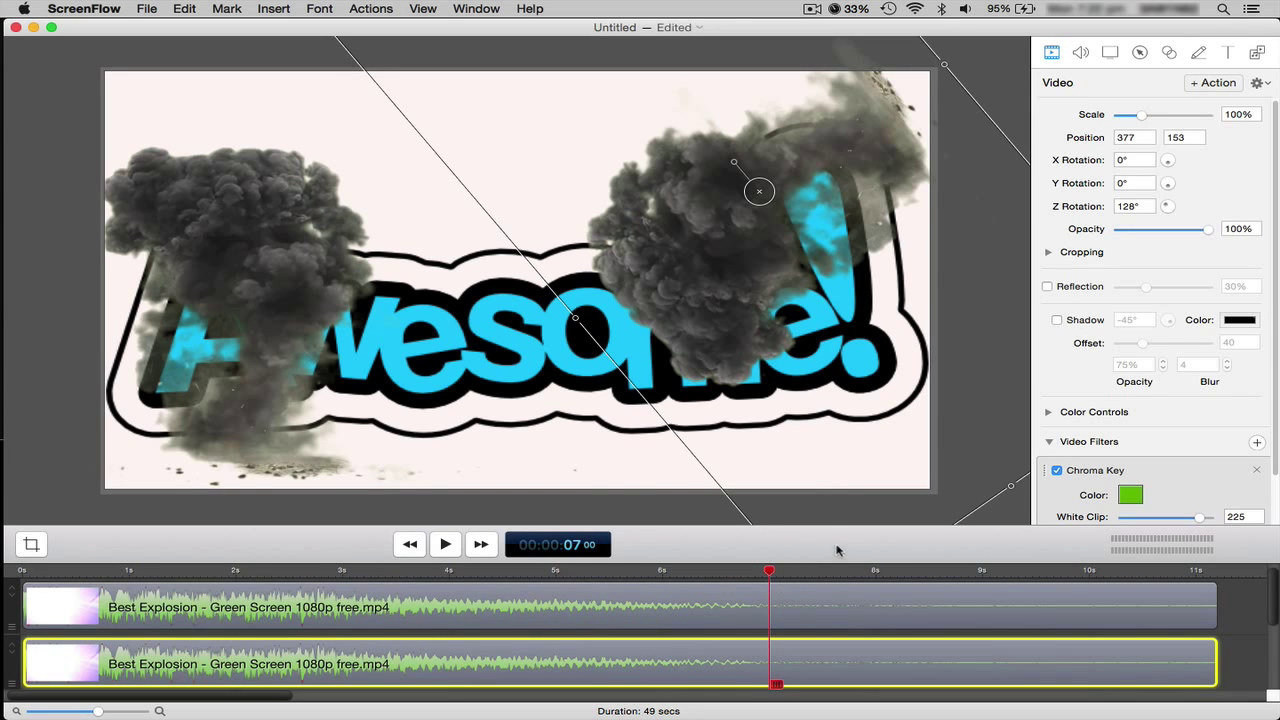
scroll(608, 490, down, 5)
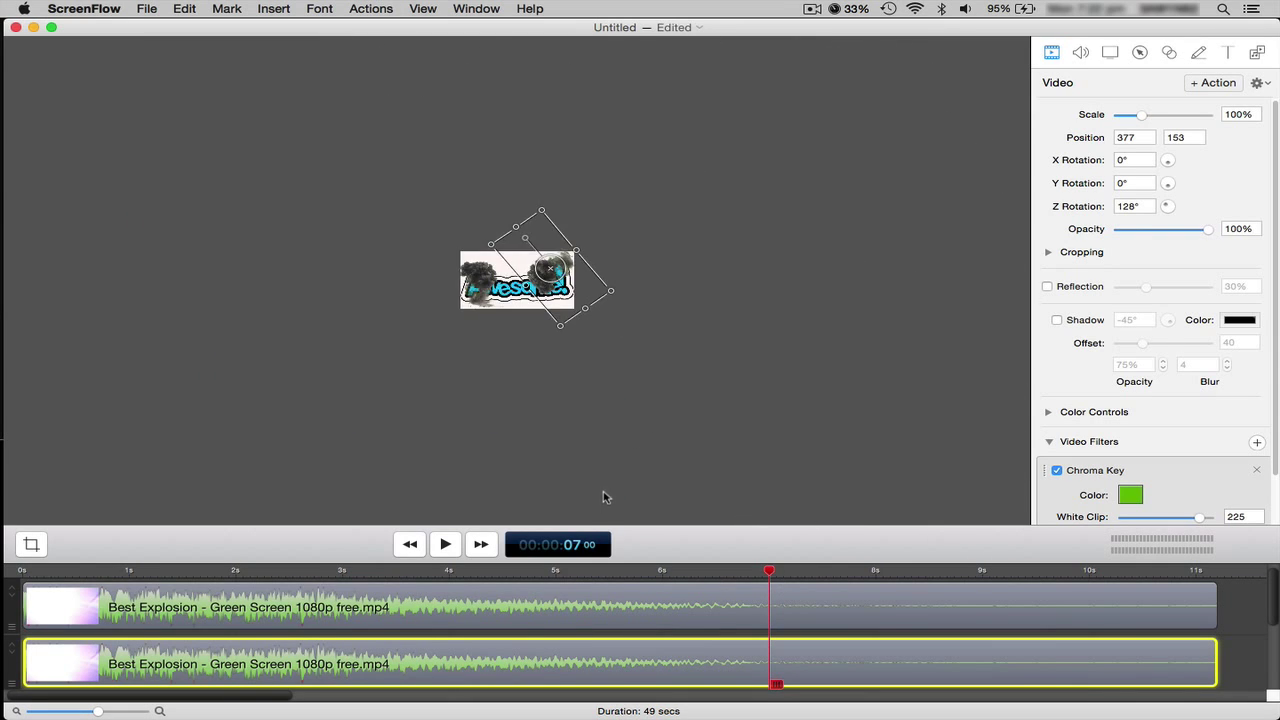
scroll(603, 497, up, 5)
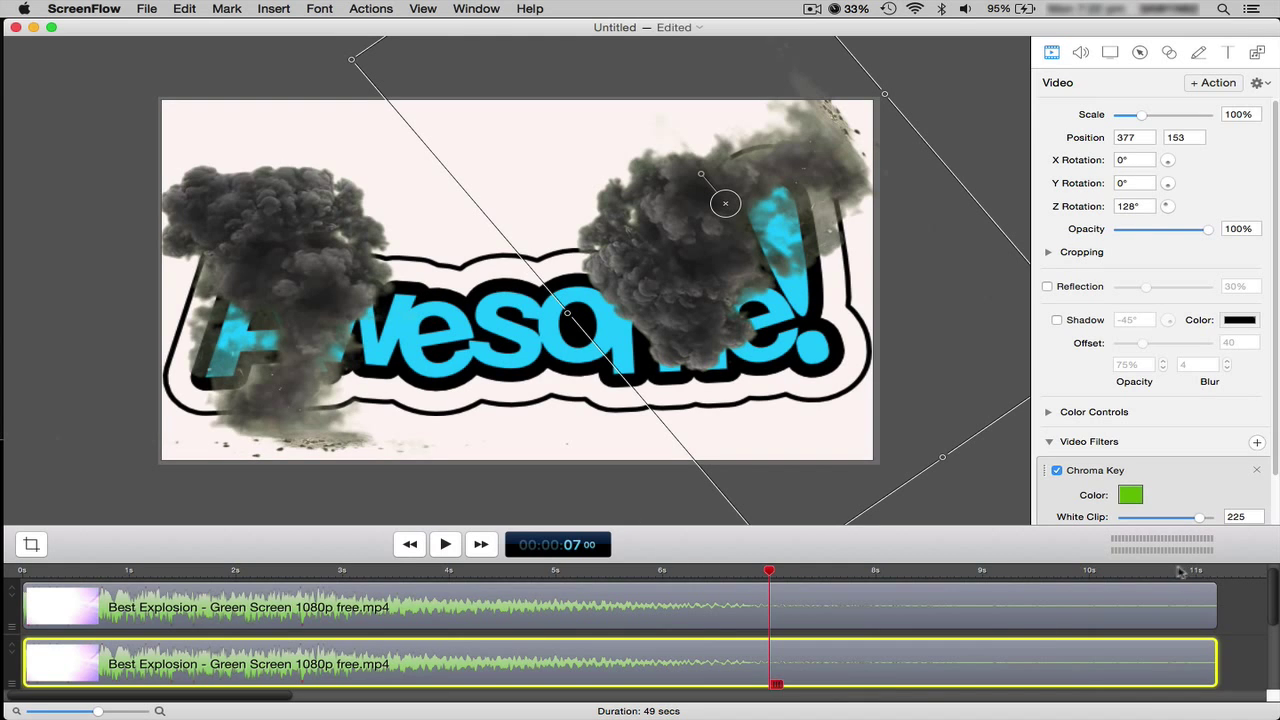
drag(1146, 572, 197, 570)
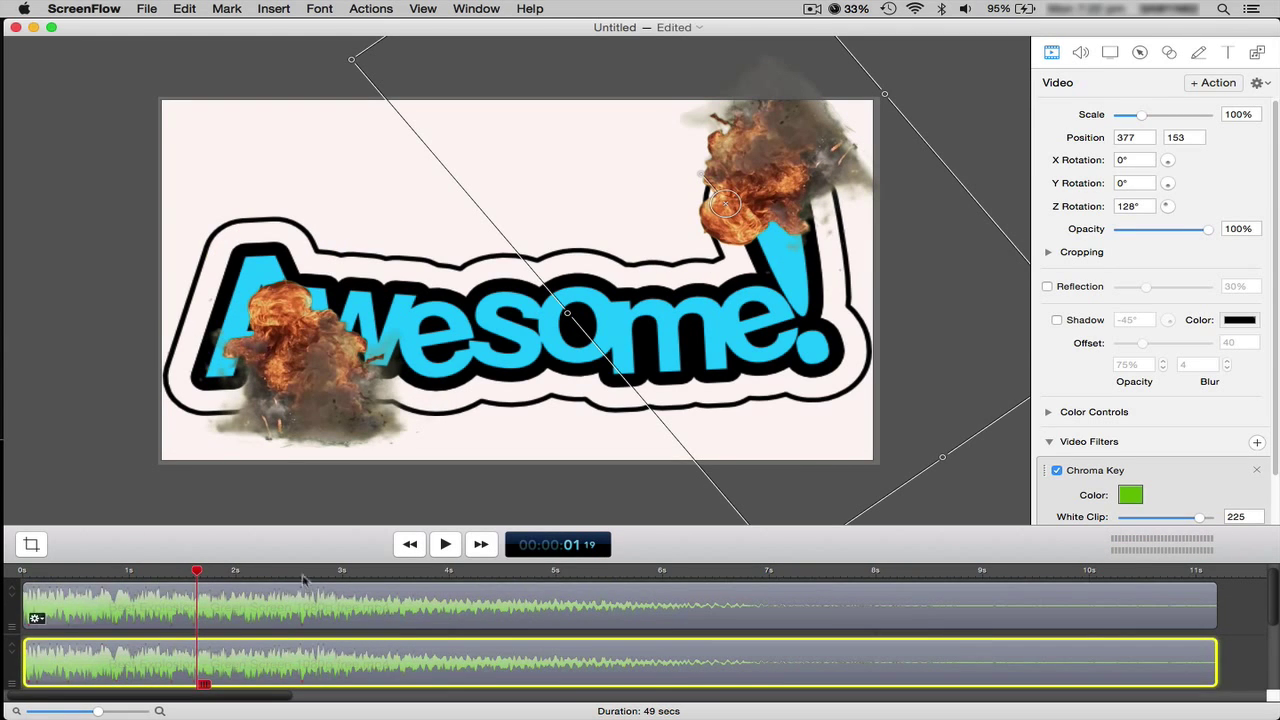
click(92, 488)
click(705, 519)
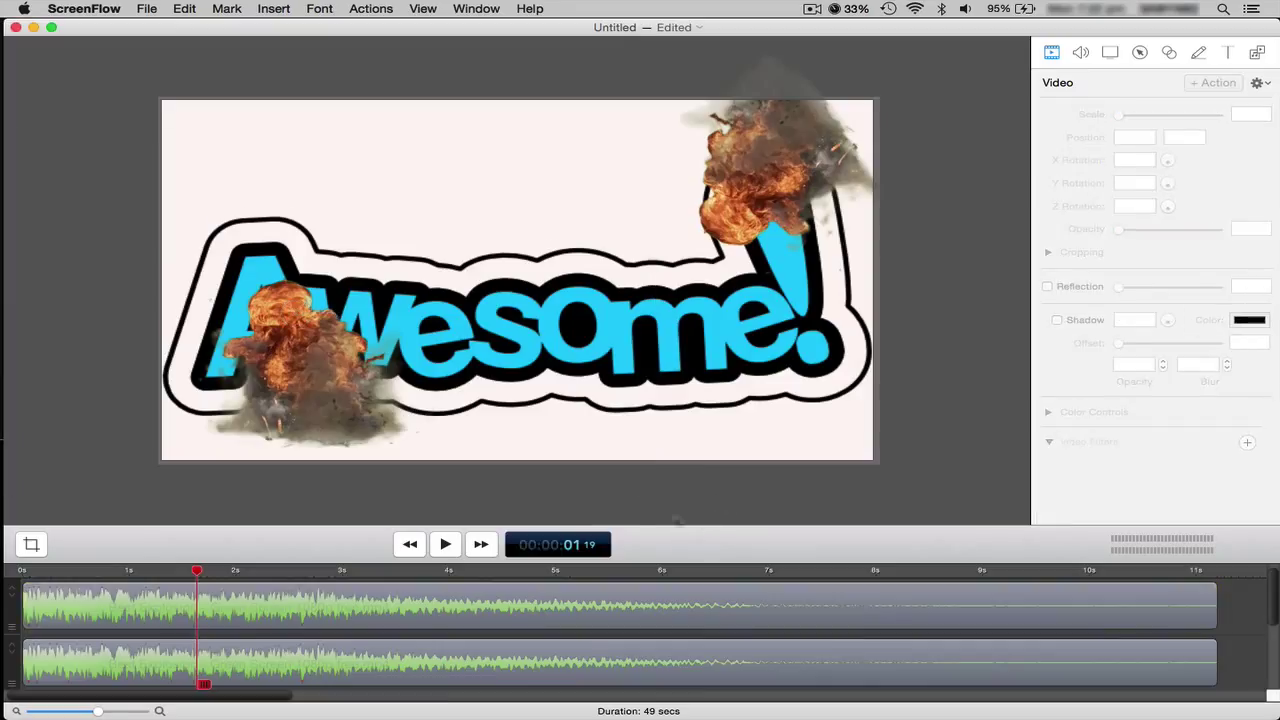